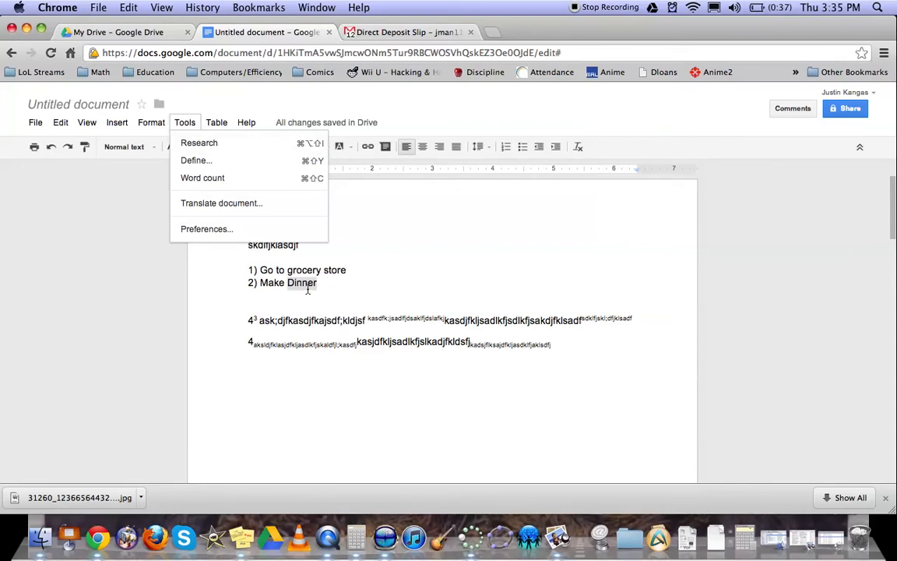
Step: Research the selected word "Dinner" and link it to the Wikipedia article among the web results
{"action": "left_click", "coordinate": [196, 143]}
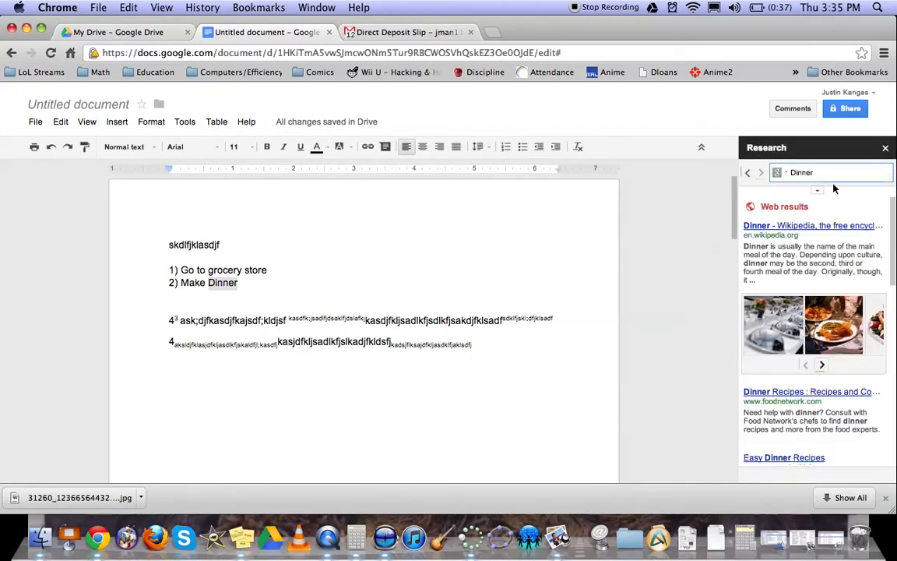
{"action": "scroll", "coordinate": [806, 230], "scroll_direction": "down", "scroll_amount": 5}
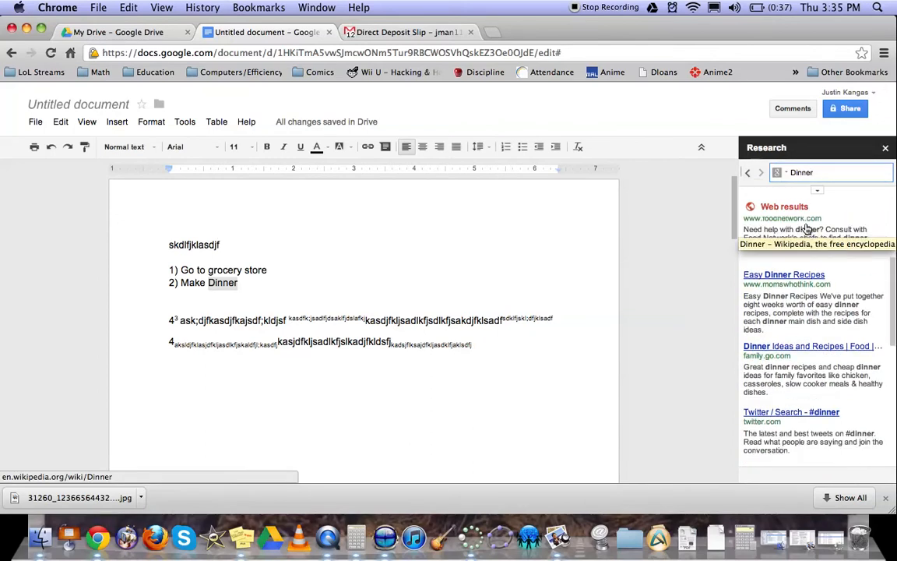
{"action": "scroll", "coordinate": [810, 234], "scroll_direction": "up", "scroll_amount": 5}
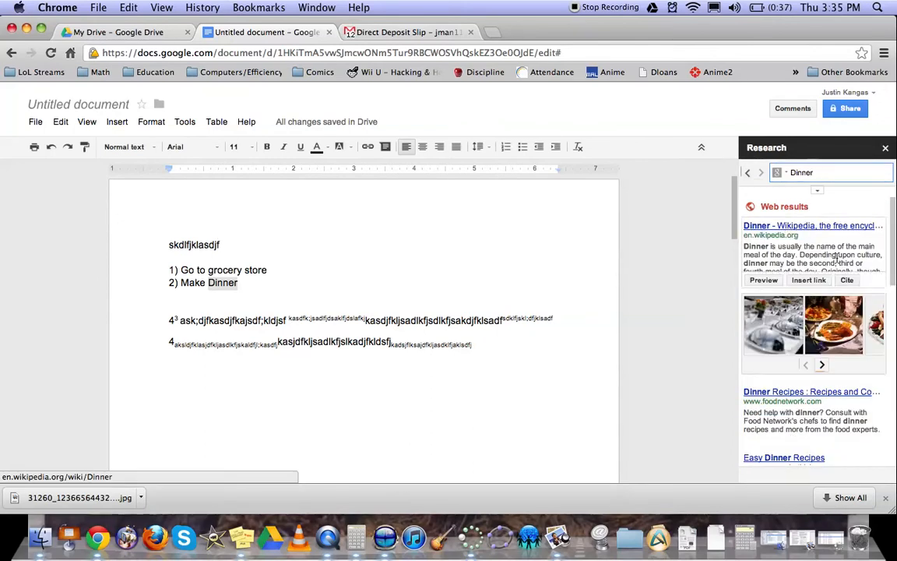
{"action": "scroll", "coordinate": [841, 249], "scroll_direction": "down", "scroll_amount": 6}
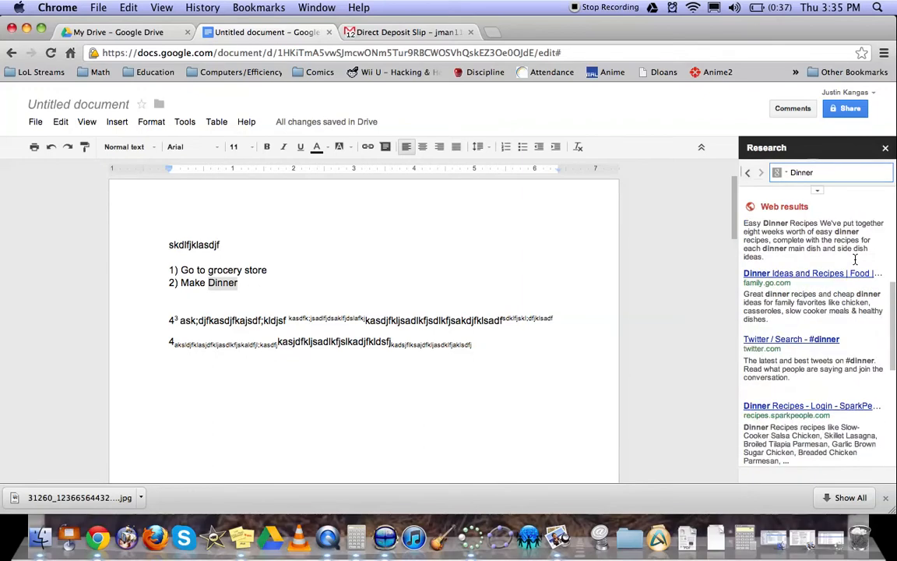
{"action": "scroll", "coordinate": [855, 258], "scroll_direction": "up", "scroll_amount": 6}
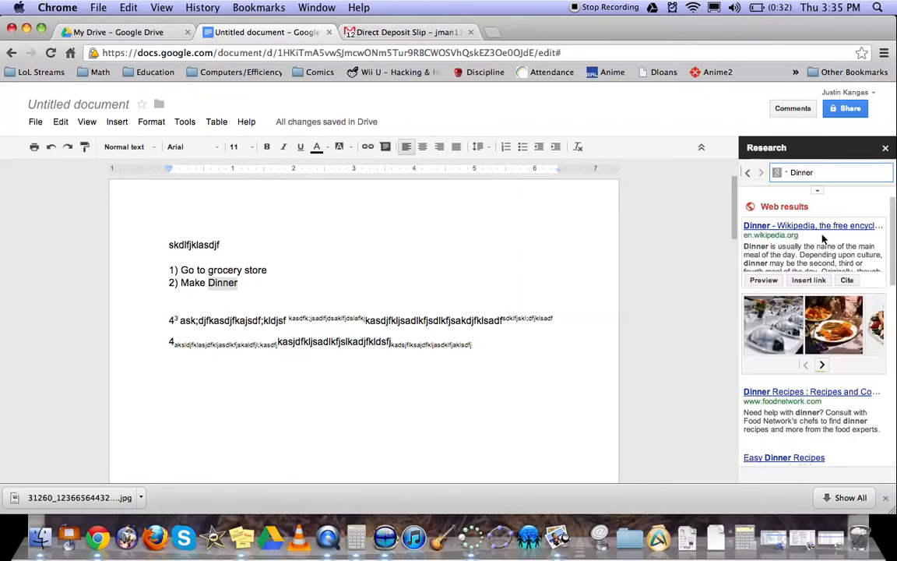
{"action": "left_click", "coordinate": [802, 283]}
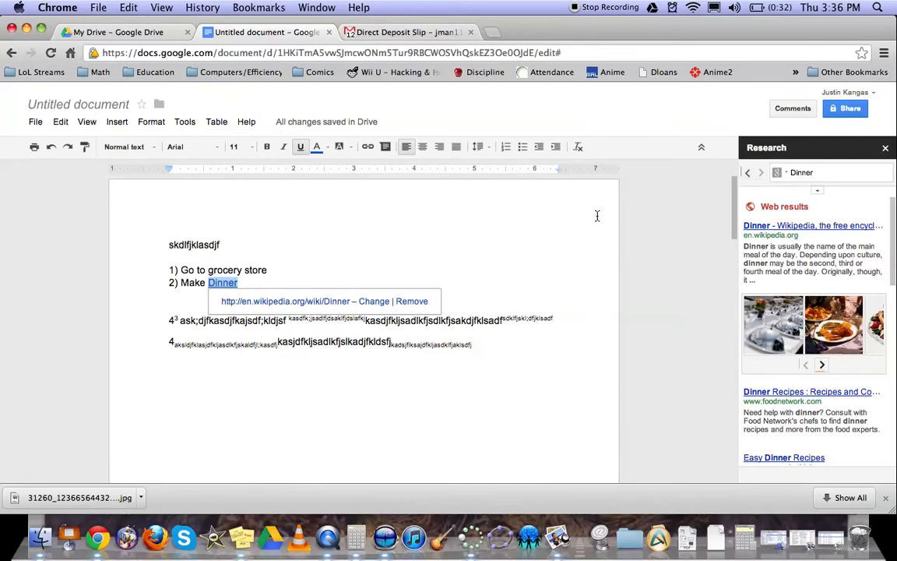
Step: Cite the Wikipedia Dinner result as a footnote on the word "Dinner" and check the citation at the end of the page
{"action": "mouse_move", "coordinate": [818, 277]}
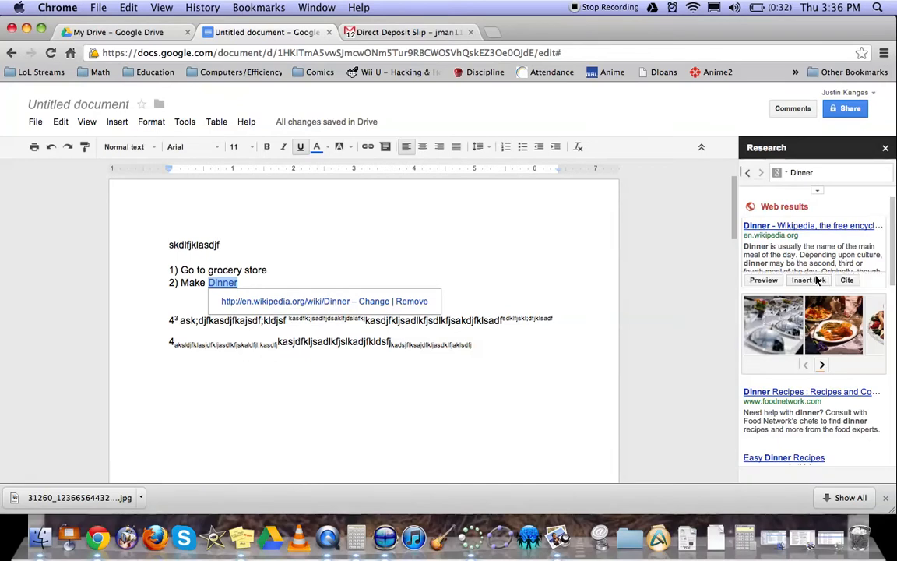
{"action": "left_click", "coordinate": [846, 281]}
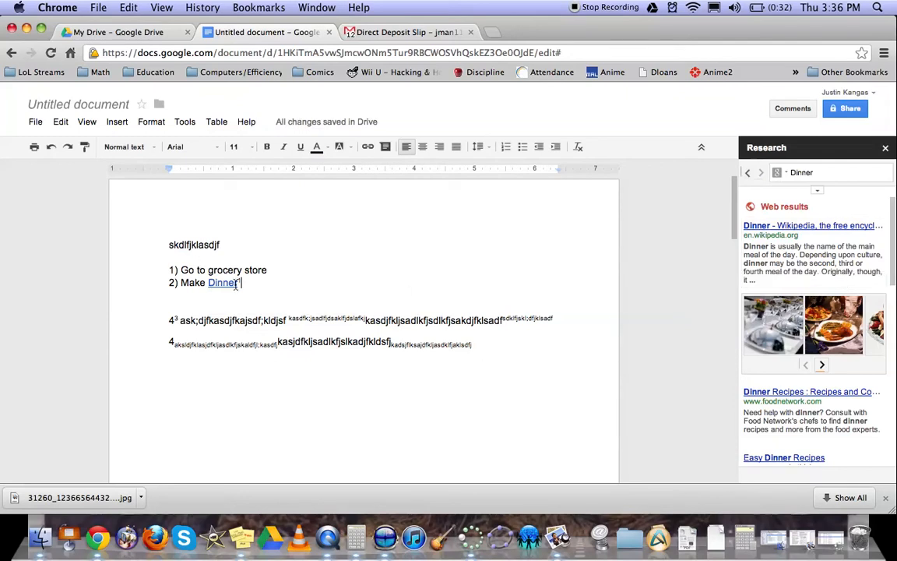
{"action": "scroll", "coordinate": [325, 326], "scroll_direction": "down", "scroll_amount": 10}
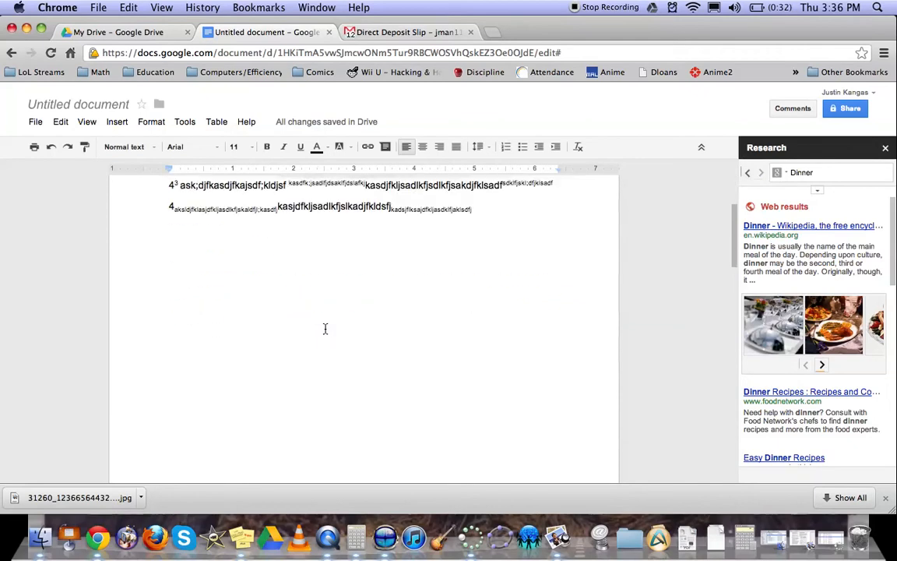
{"action": "scroll", "coordinate": [325, 329], "scroll_direction": "down", "scroll_amount": 3}
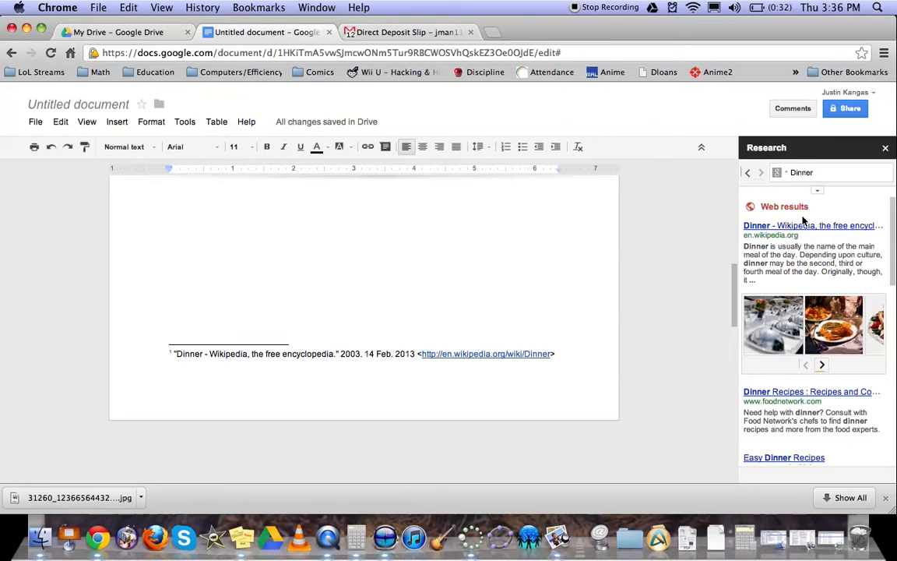
{"action": "mouse_move", "coordinate": [821, 233]}
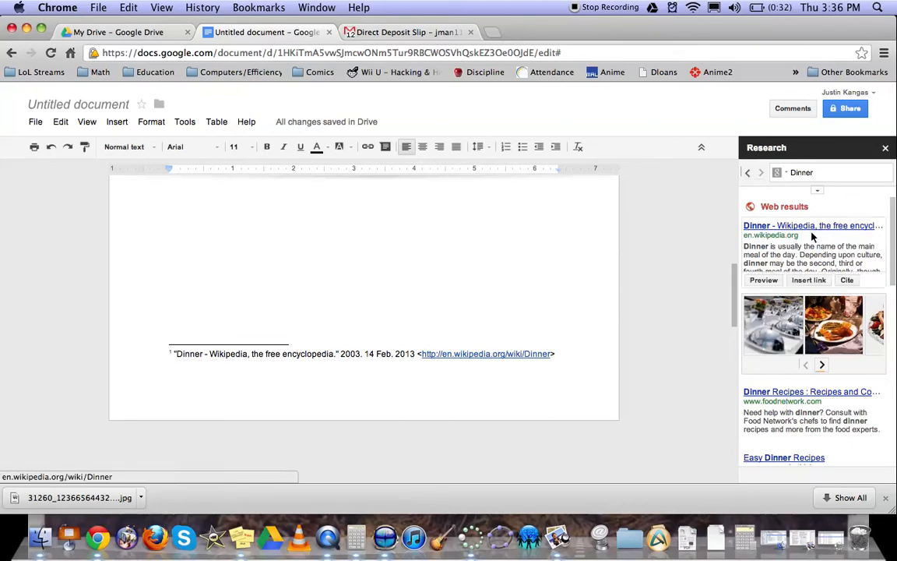
{"action": "scroll", "coordinate": [511, 268], "scroll_direction": "up", "scroll_amount": 5}
{"action": "scroll", "coordinate": [511, 267], "scroll_direction": "up", "scroll_amount": 3}
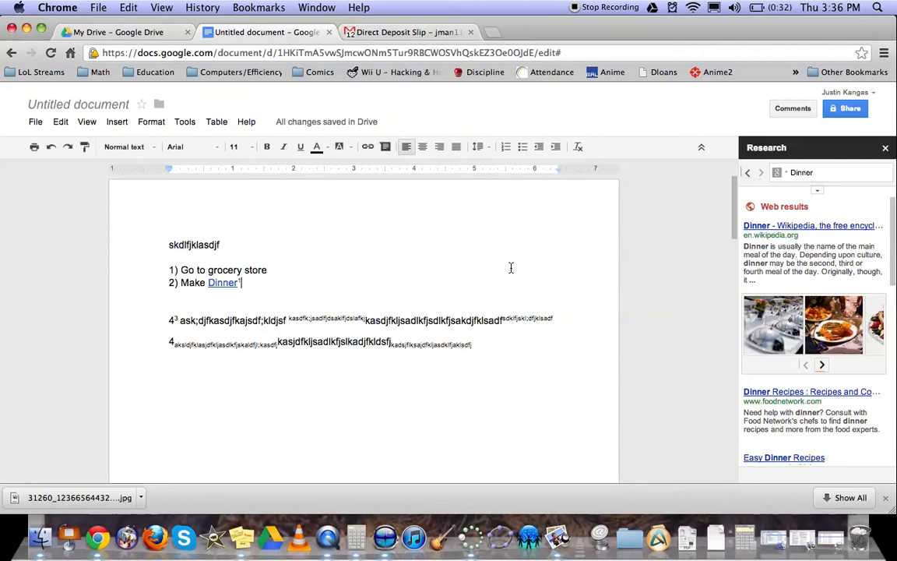
Step: Insert the bread rolls picture from the Dinner research images below the subscript text line and check its footnote citation
{"action": "mouse_move", "coordinate": [823, 283]}
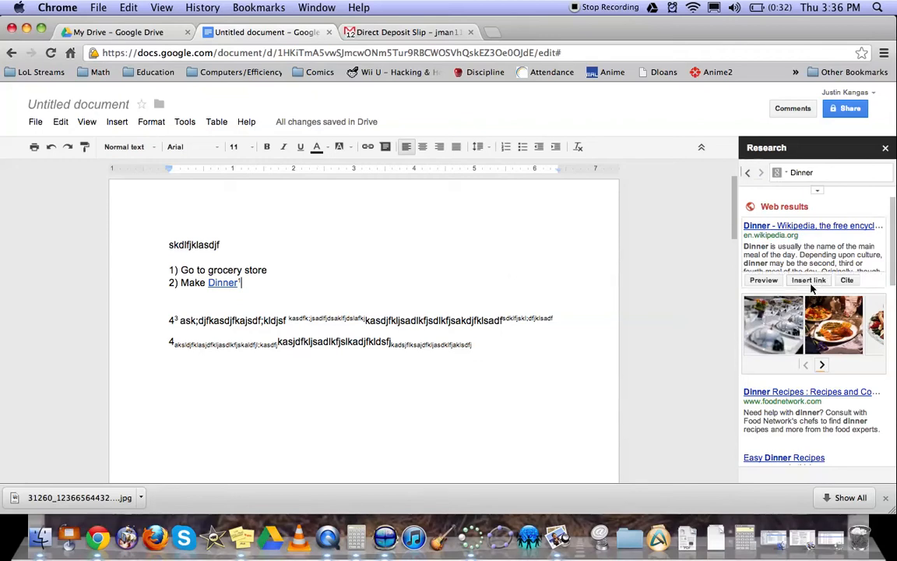
{"action": "scroll", "coordinate": [812, 289], "scroll_direction": "down", "scroll_amount": 4}
{"action": "scroll", "coordinate": [818, 258], "scroll_direction": "up", "scroll_amount": 3}
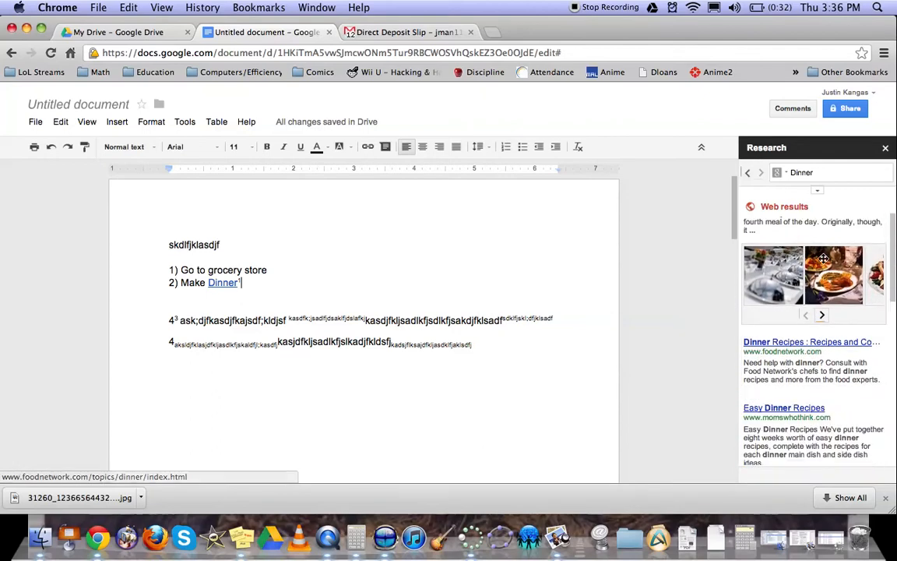
{"action": "left_click", "coordinate": [822, 315]}
{"action": "left_click", "coordinate": [821, 315]}
{"action": "left_click", "coordinate": [821, 316]}
{"action": "left_click", "coordinate": [822, 315]}
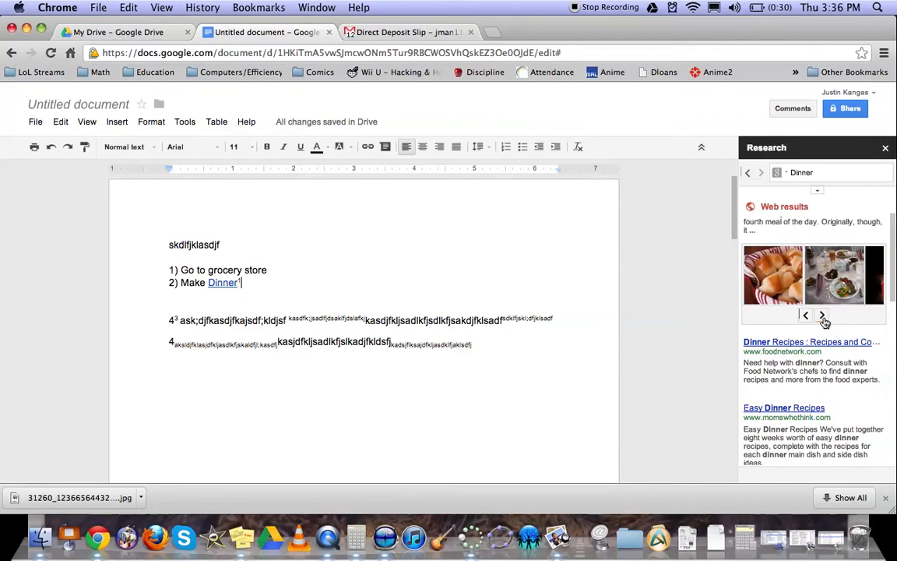
{"action": "mouse_move", "coordinate": [815, 281]}
{"action": "mouse_move", "coordinate": [776, 285]}
{"action": "left_click_drag", "start_coordinate": [777, 285], "coordinate": [393, 425]}
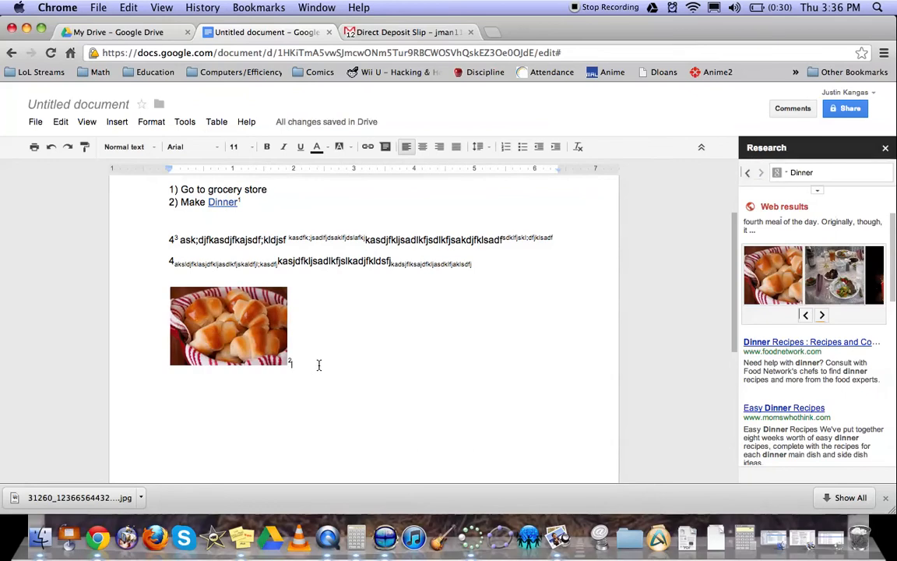
{"action": "scroll", "coordinate": [313, 360], "scroll_direction": "down", "scroll_amount": 5}
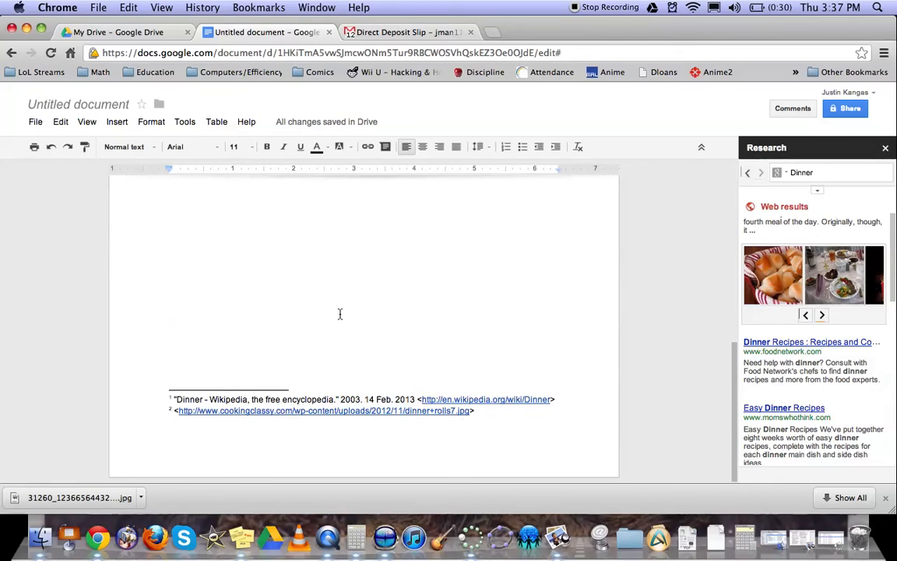
{"action": "scroll", "coordinate": [340, 314], "scroll_direction": "up", "scroll_amount": 5}
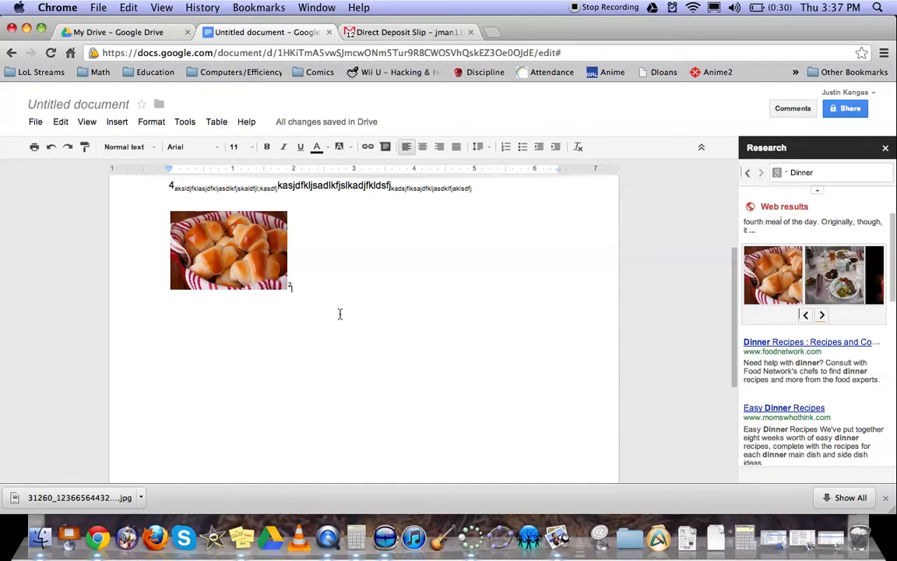
{"action": "scroll", "coordinate": [339, 314], "scroll_direction": "down", "scroll_amount": 5}
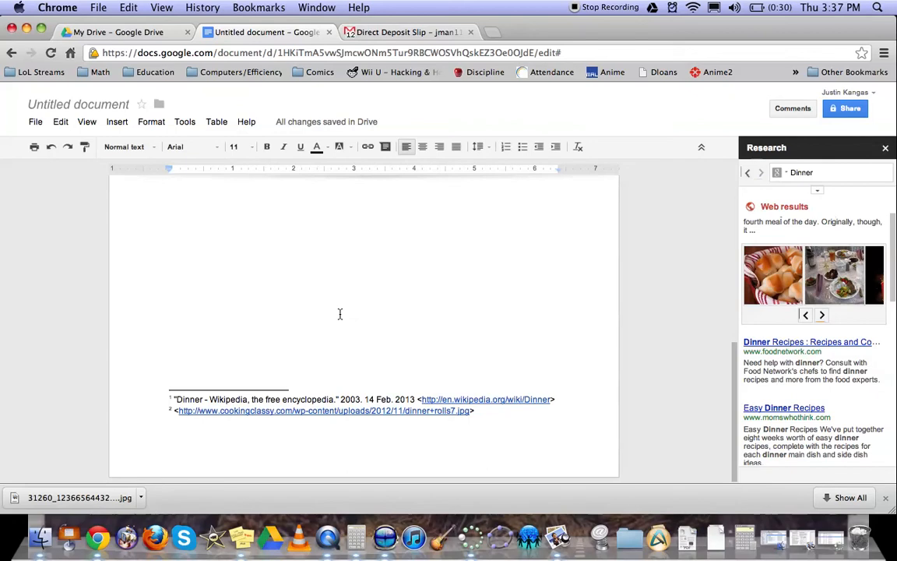
{"action": "scroll", "coordinate": [339, 314], "scroll_direction": "up", "scroll_amount": 5}
{"action": "scroll", "coordinate": [340, 314], "scroll_direction": "down", "scroll_amount": 1}
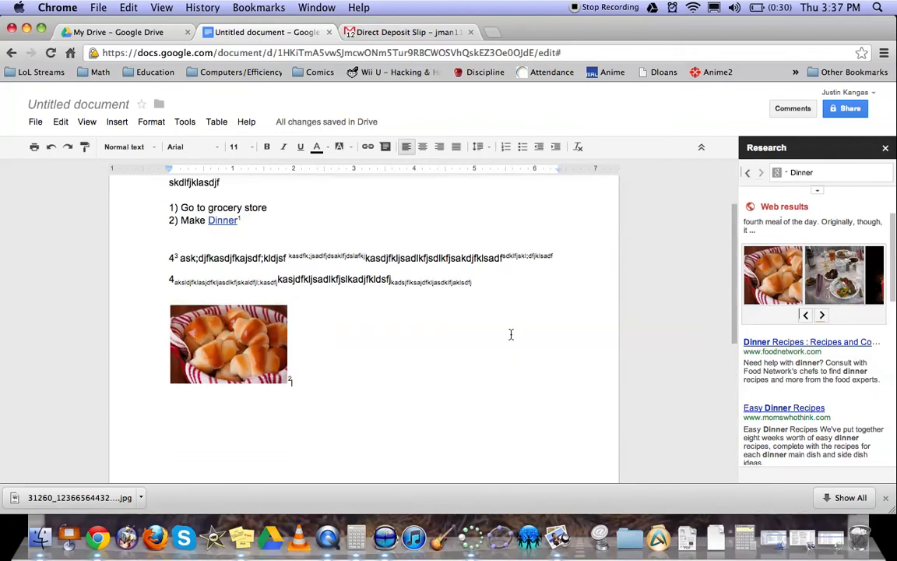
Step: Browse more of the Dinner results and restrict the research search to images
{"action": "left_click", "coordinate": [821, 316]}
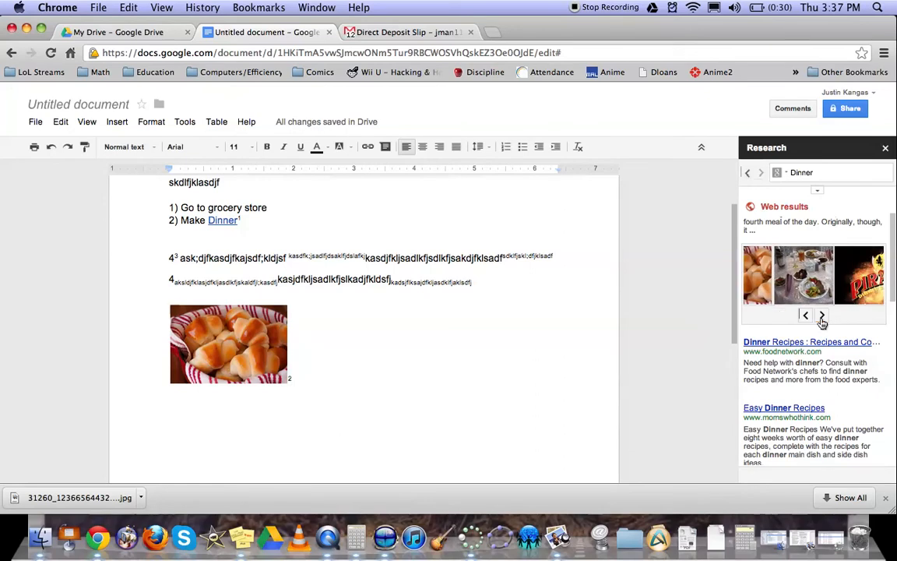
{"action": "scroll", "coordinate": [819, 431], "scroll_direction": "down", "scroll_amount": 1}
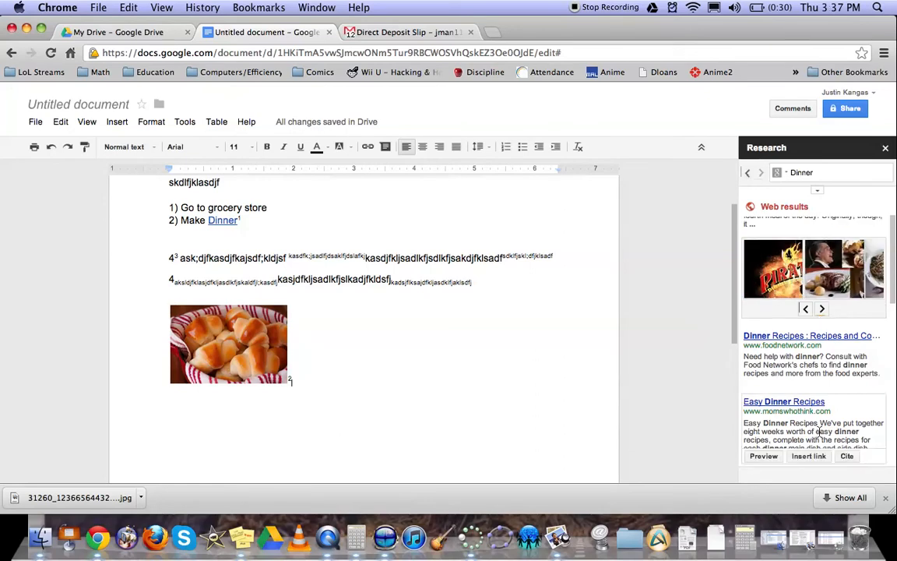
{"action": "left_click", "coordinate": [786, 176]}
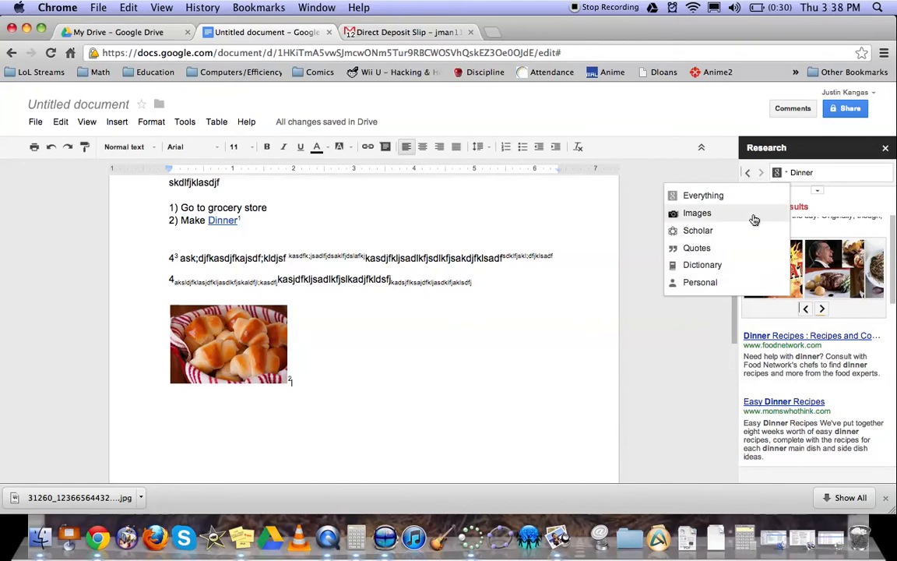
{"action": "left_click", "coordinate": [704, 214]}
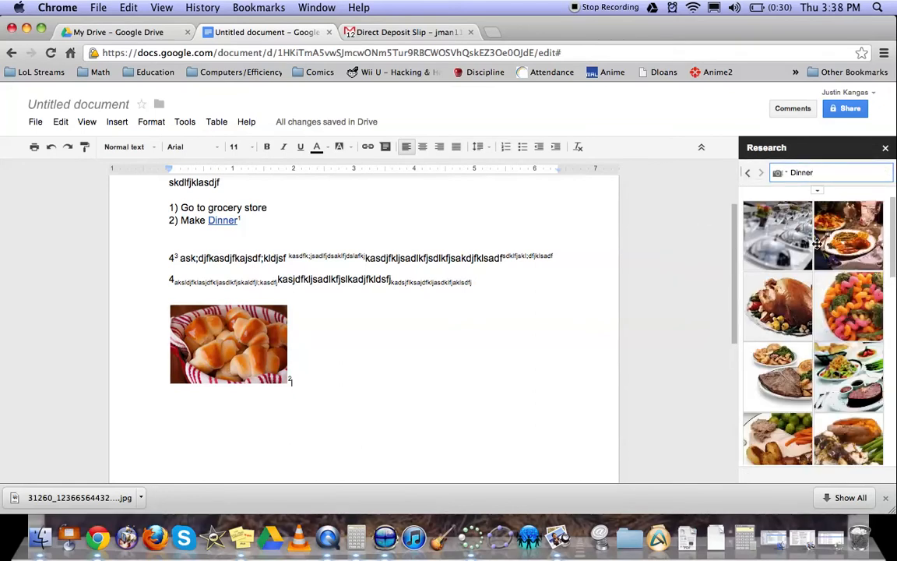
{"action": "scroll", "coordinate": [826, 242], "scroll_direction": "down", "scroll_amount": 10}
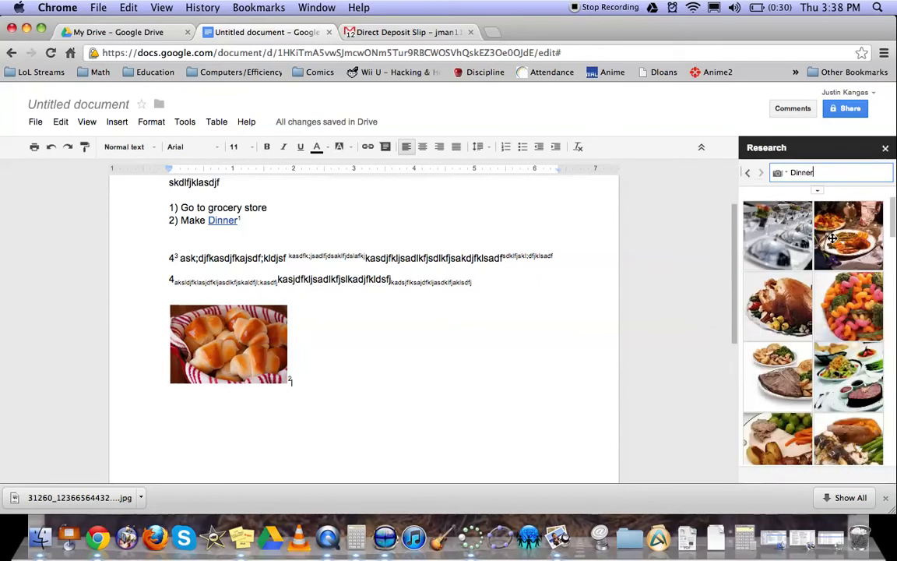
{"action": "left_click", "coordinate": [296, 232]}
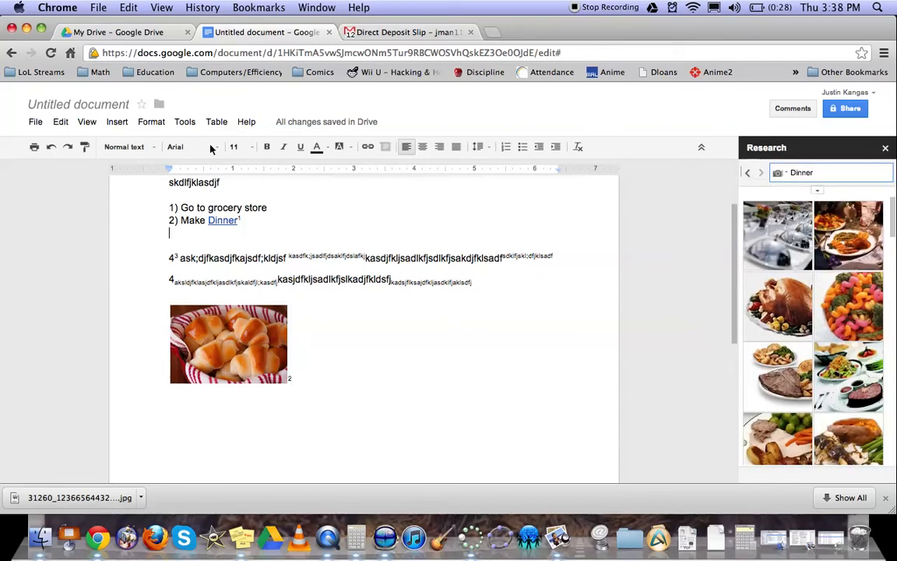
{"action": "left_click", "coordinate": [181, 123]}
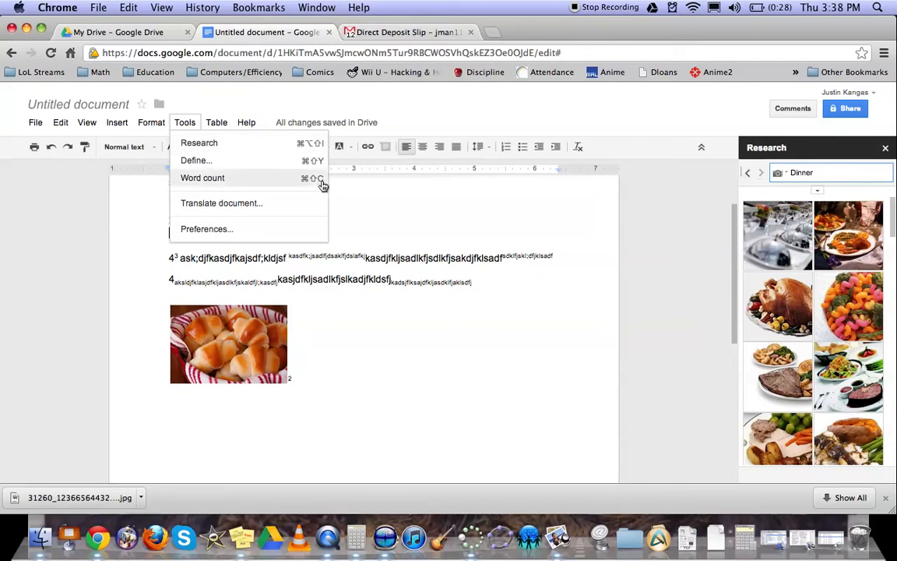
{"action": "left_click", "coordinate": [380, 208]}
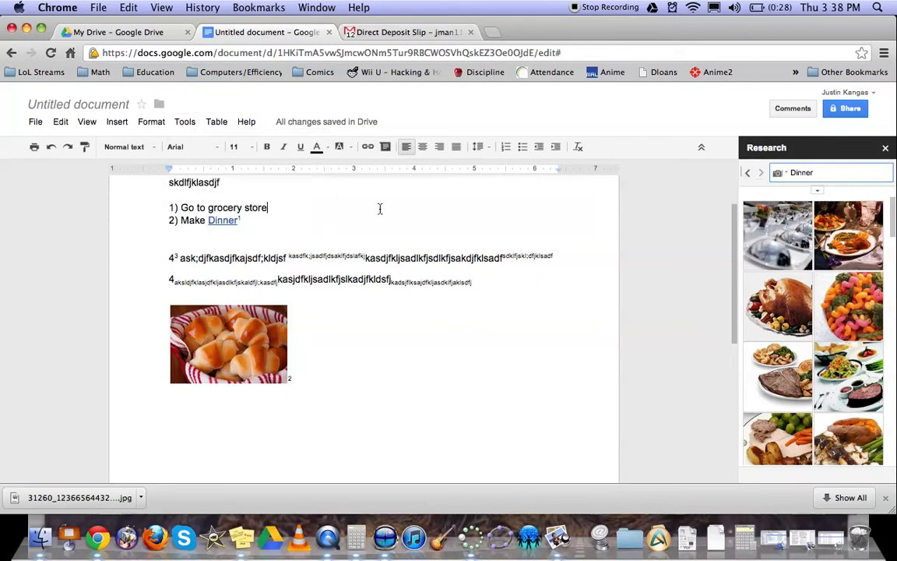
{"action": "left_click", "coordinate": [778, 173]}
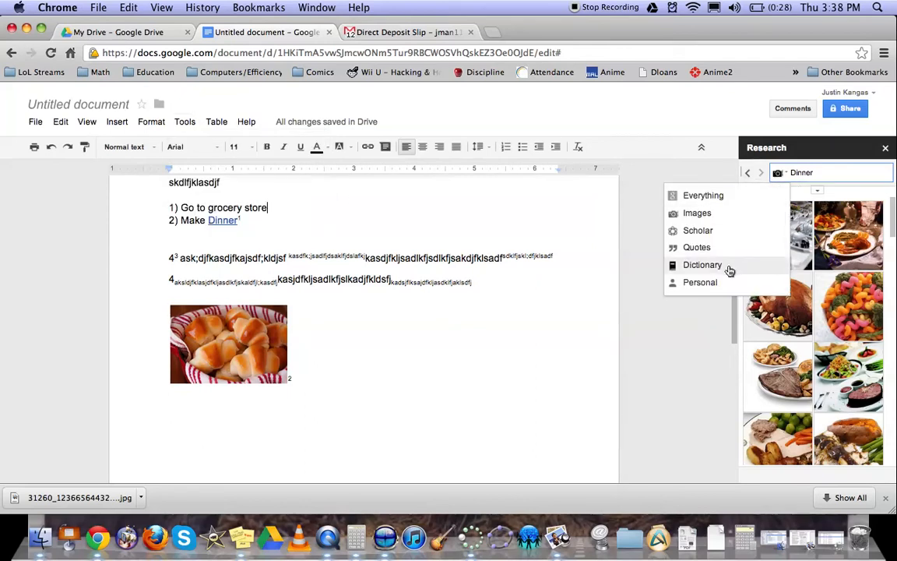
{"action": "left_click", "coordinate": [427, 232]}
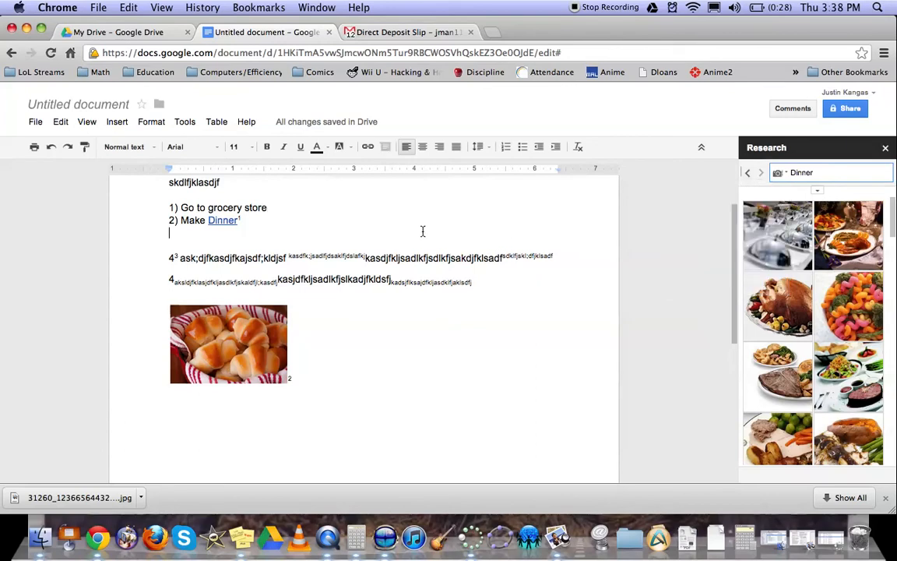
Step: Add two blank lines after the bread rolls picture
{"action": "left_click", "coordinate": [271, 426]}
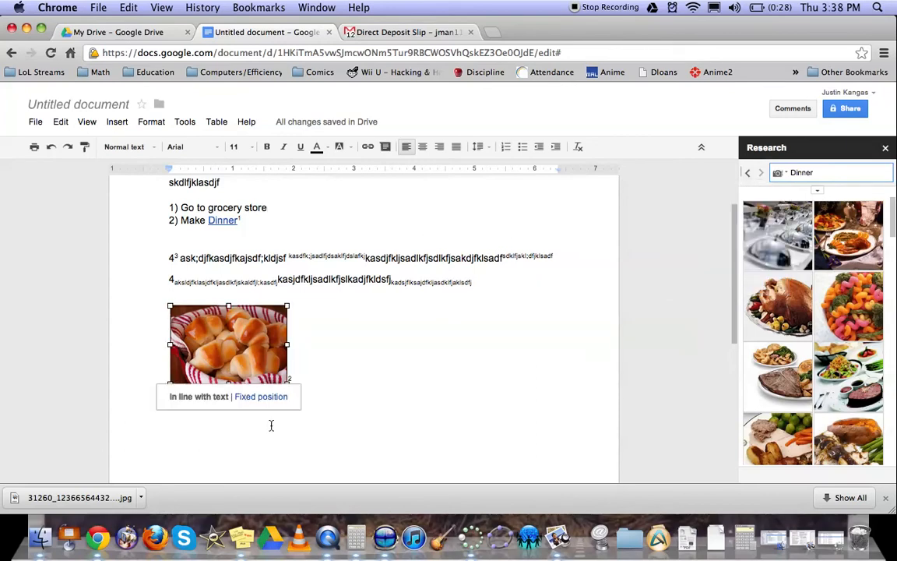
{"action": "left_click", "coordinate": [333, 406]}
{"action": "key", "text": "Return"}
{"action": "key", "text": "Return"}
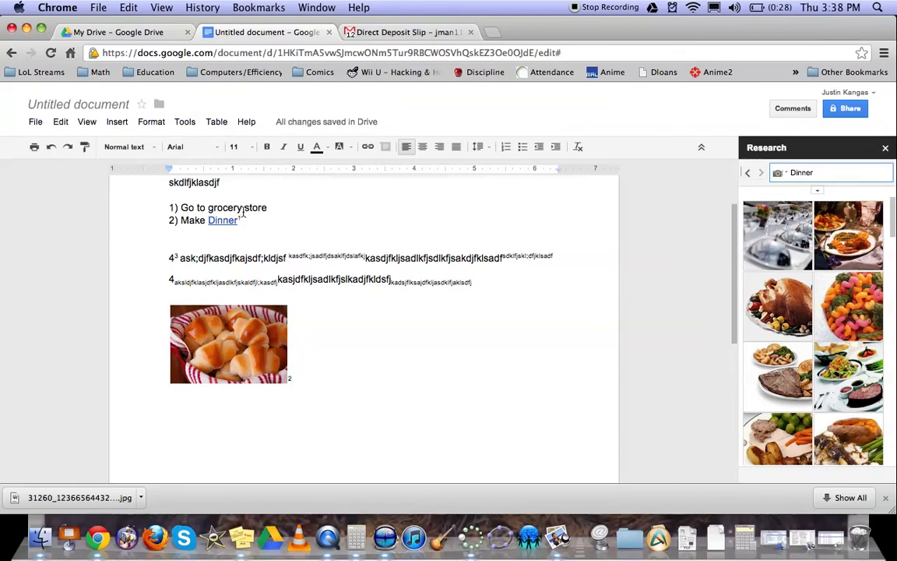
Step: Look up the definition of the word "grocery" in the first list item and highlight its noun entry
{"action": "left_click_drag", "start_coordinate": [242, 208], "coordinate": [208, 210]}
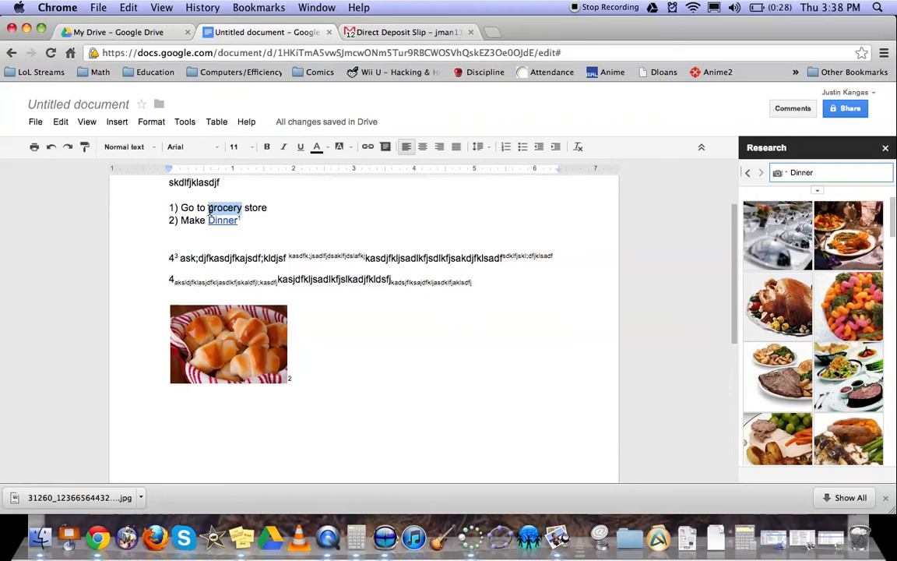
{"action": "left_click", "coordinate": [185, 122]}
{"action": "left_click", "coordinate": [202, 161]}
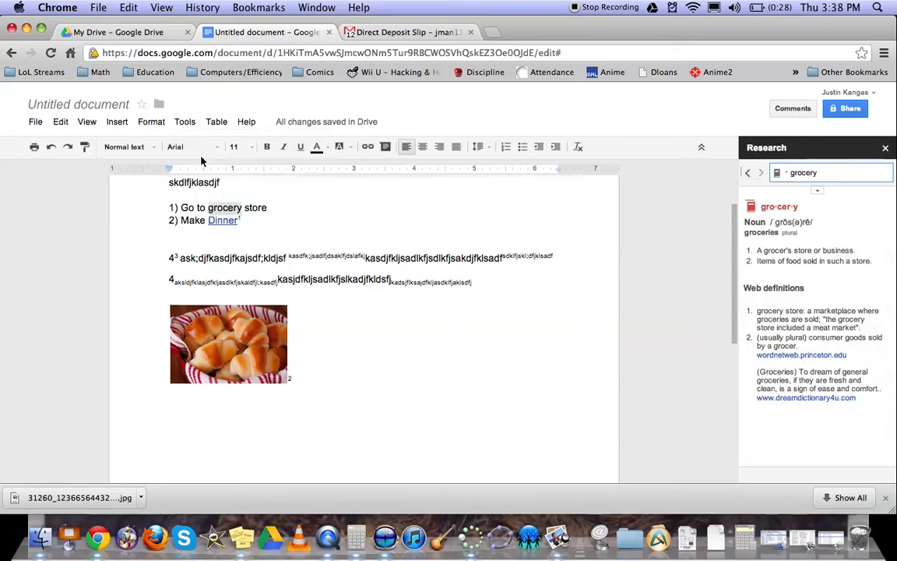
{"action": "left_click_drag", "start_coordinate": [745, 222], "coordinate": [813, 262]}
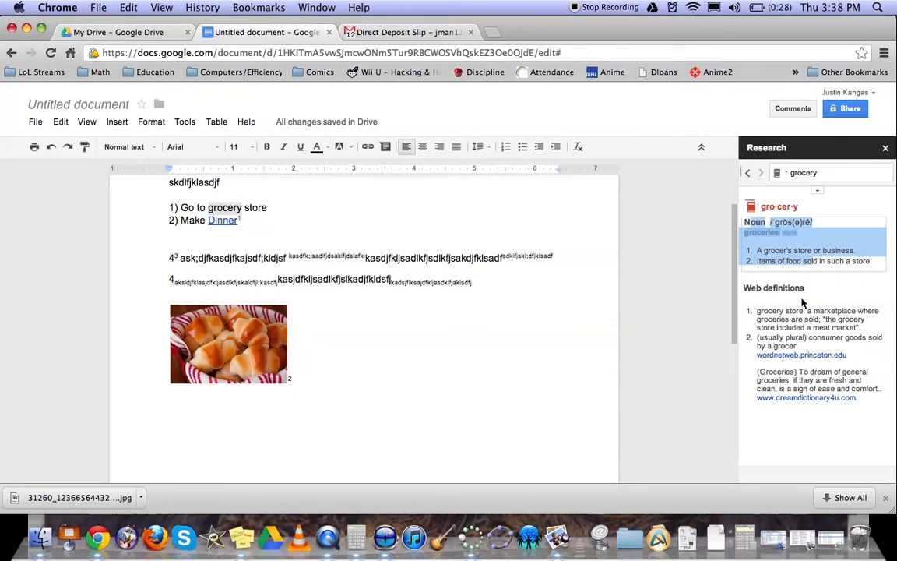
Step: Highlight the web definitions of "grocery" in the research results
{"action": "left_click_drag", "start_coordinate": [782, 316], "coordinate": [847, 401]}
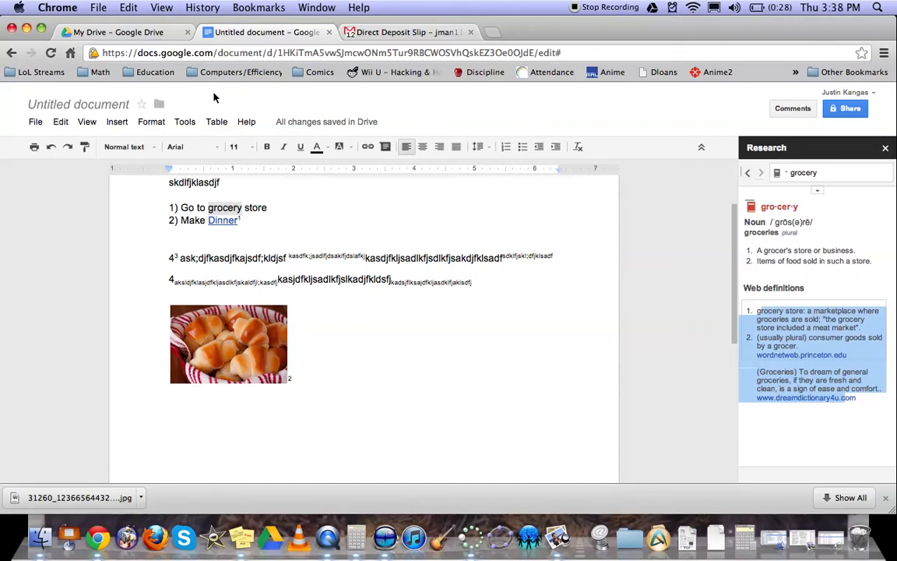
Step: Check the document's word count, including the total words and the characters with spaces, and close the counts
{"action": "left_click", "coordinate": [184, 125]}
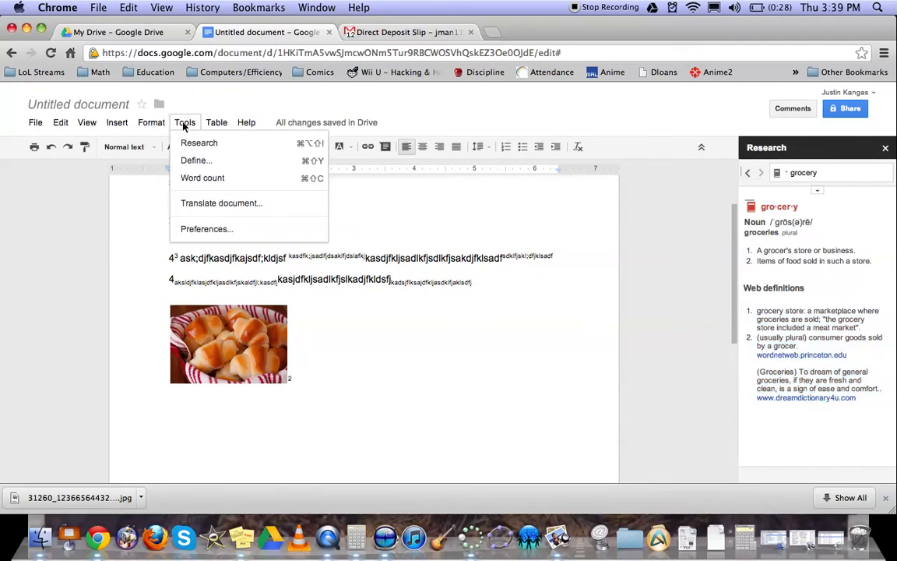
{"action": "left_click", "coordinate": [228, 179]}
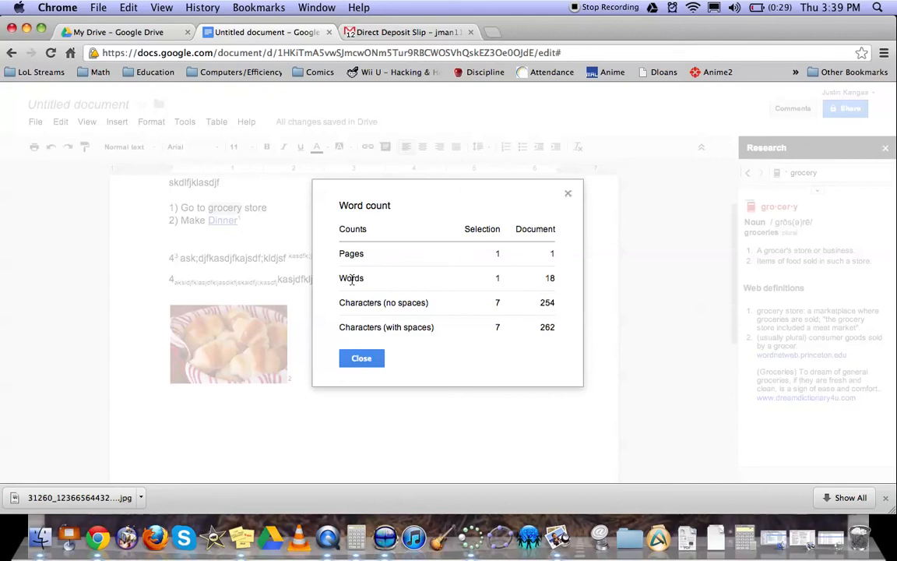
{"action": "left_click", "coordinate": [548, 277]}
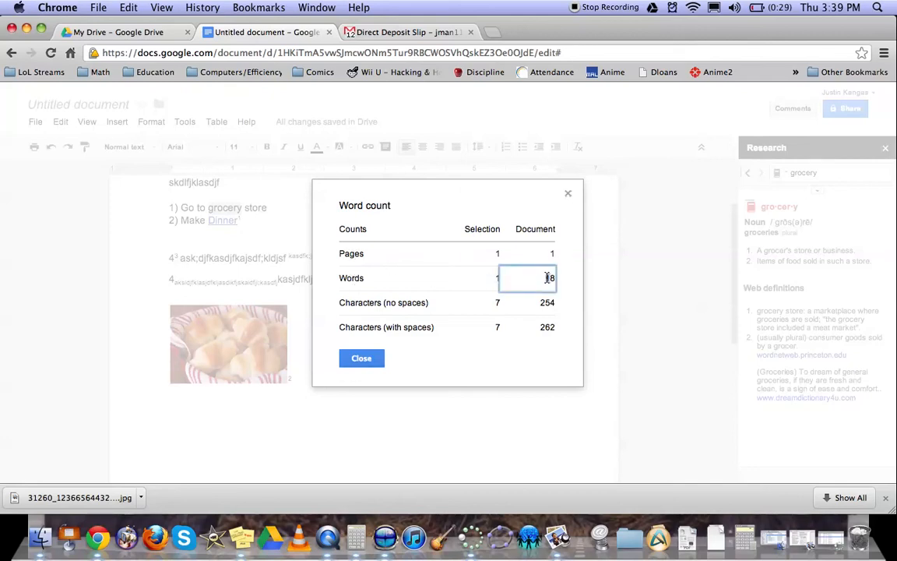
{"action": "left_click_drag", "start_coordinate": [549, 277], "coordinate": [556, 279]}
{"action": "left_click", "coordinate": [555, 278]}
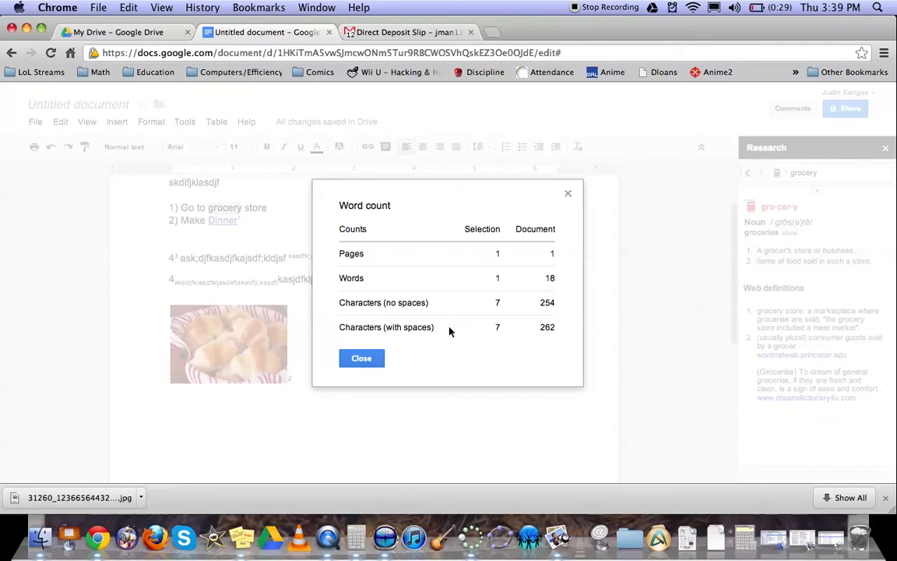
{"action": "left_click_drag", "start_coordinate": [386, 327], "coordinate": [439, 333]}
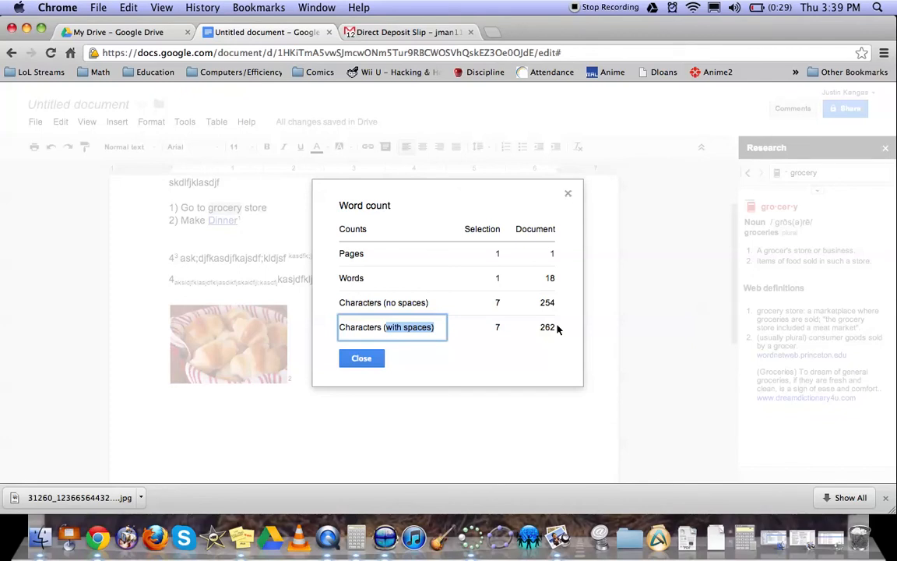
{"action": "left_click", "coordinate": [376, 359]}
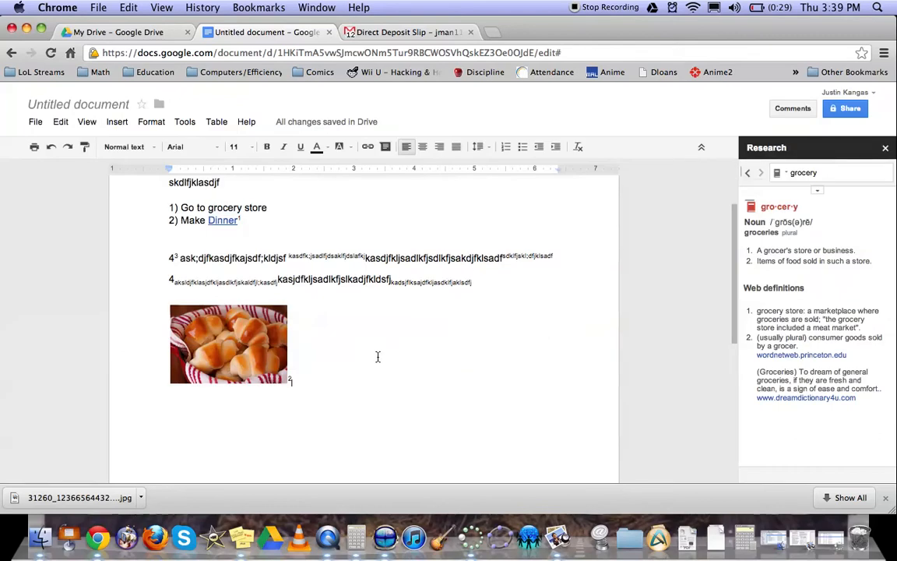
Step: View the target languages offered for creating a translated copy of the document, and close the translation settings without translating
{"action": "left_click", "coordinate": [186, 118]}
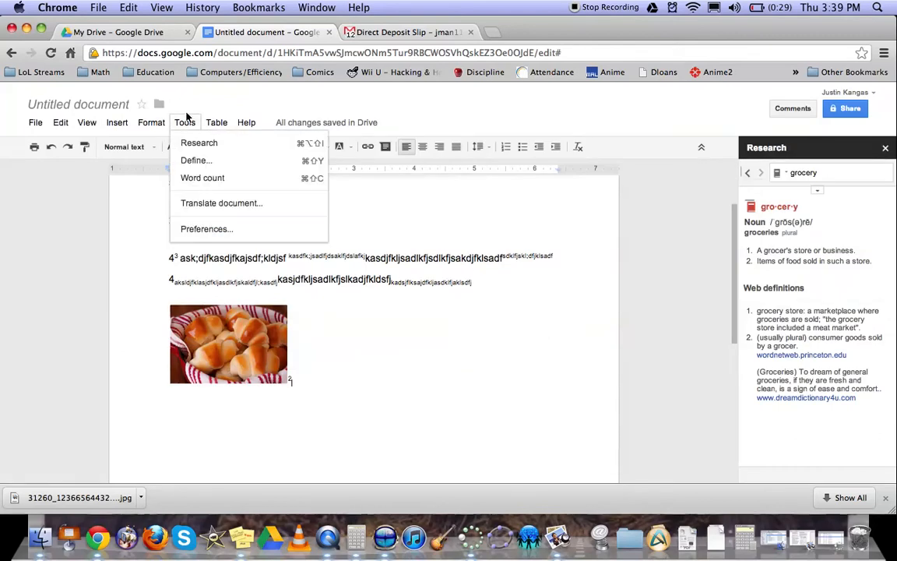
{"action": "left_click", "coordinate": [256, 206]}
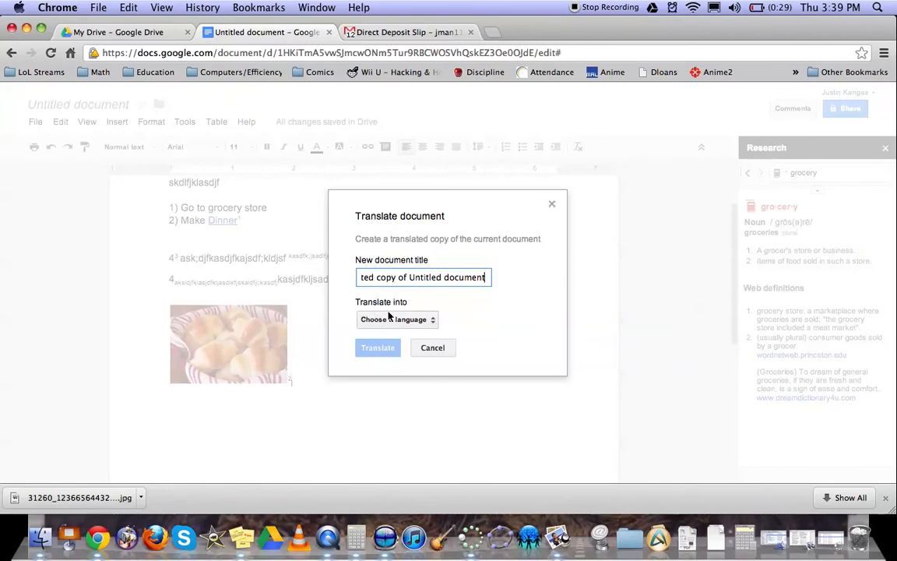
{"action": "left_click", "coordinate": [387, 324]}
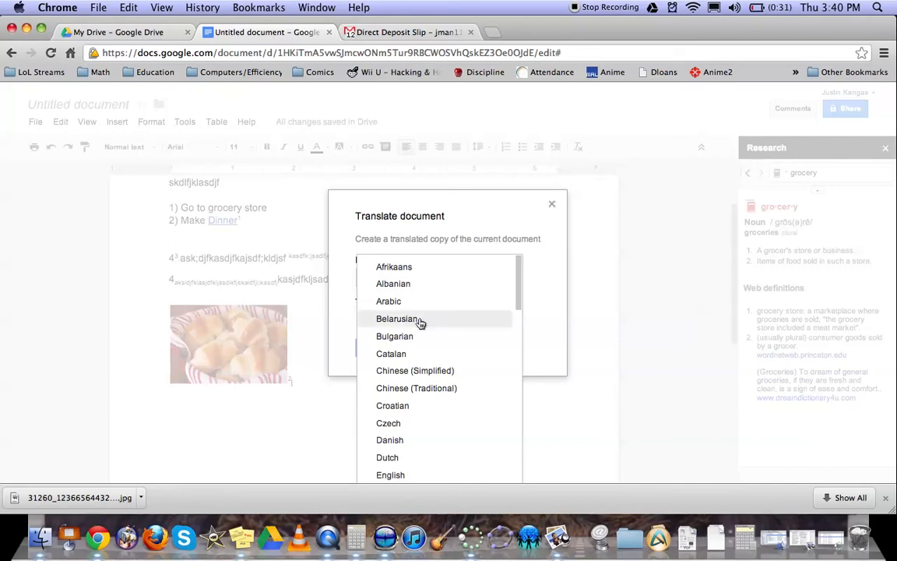
{"action": "left_click", "coordinate": [511, 224]}
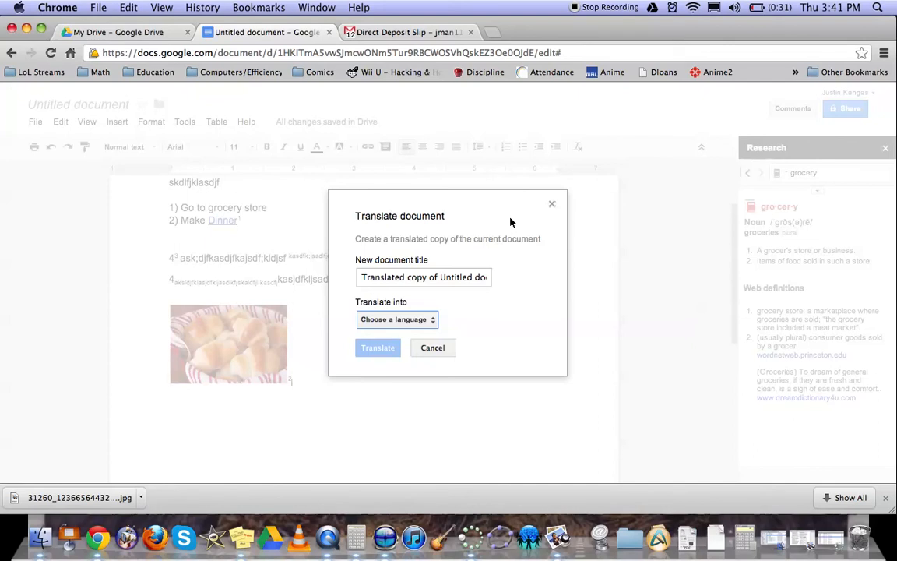
{"action": "left_click", "coordinate": [552, 205]}
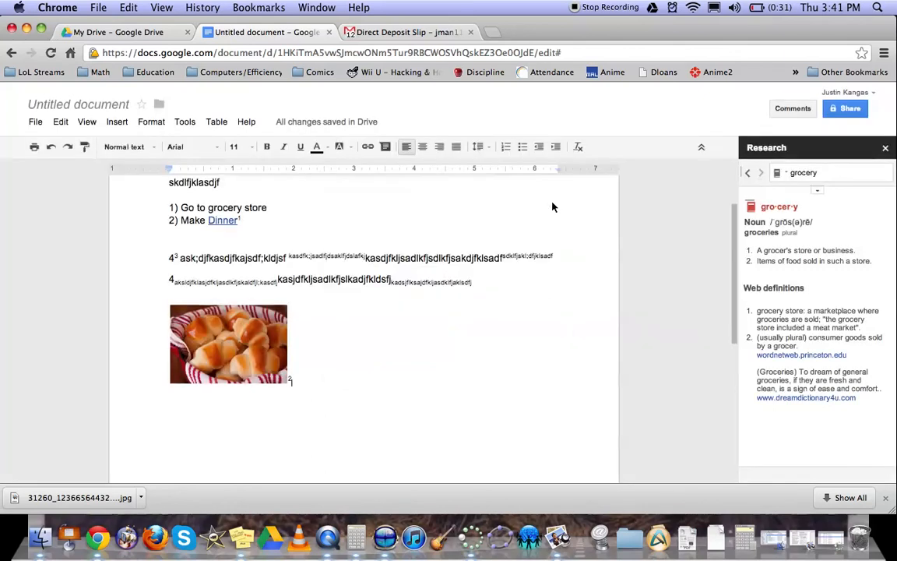
Step: Examine the automatic substitution list in the document preferences, including the 1/2 to ½ entry
{"action": "left_click", "coordinate": [184, 122]}
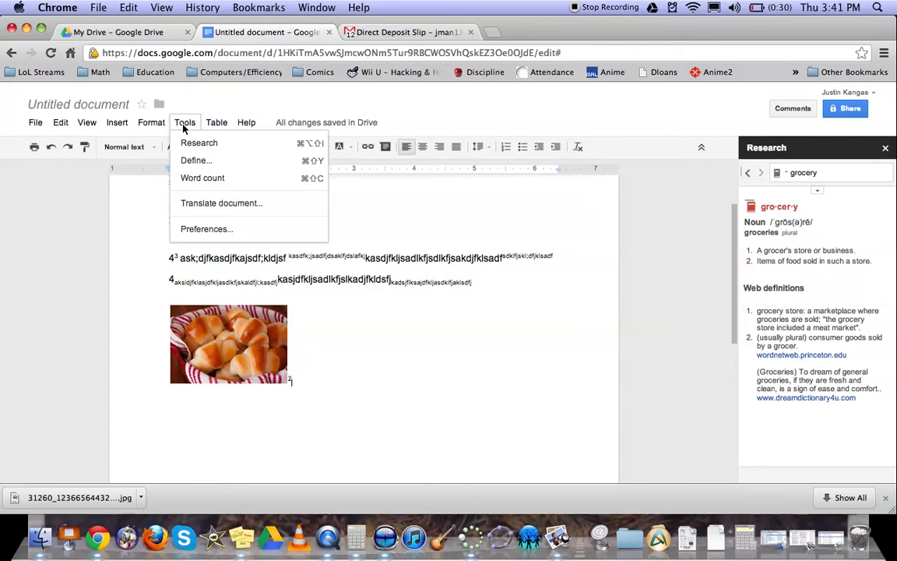
{"action": "left_click", "coordinate": [220, 231]}
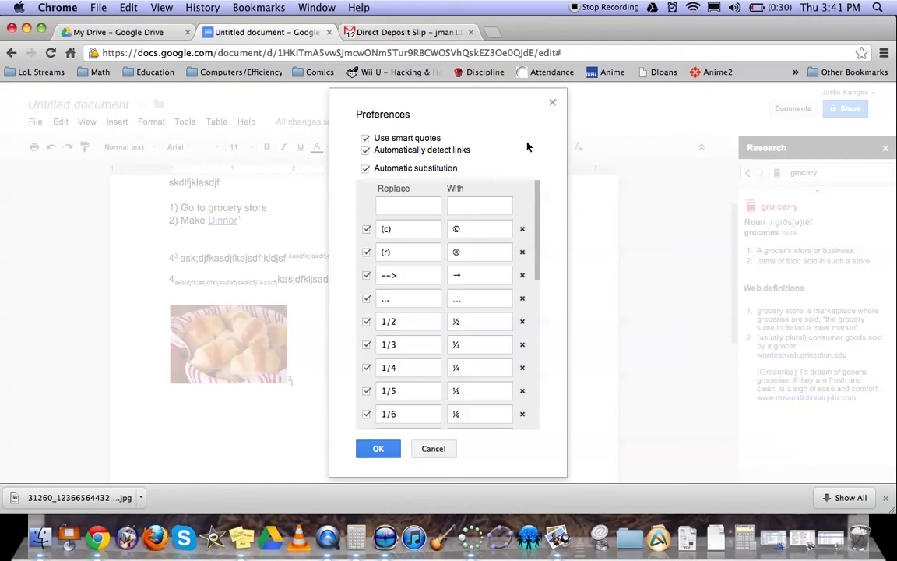
{"action": "left_click_drag", "start_coordinate": [398, 321], "coordinate": [381, 322]}
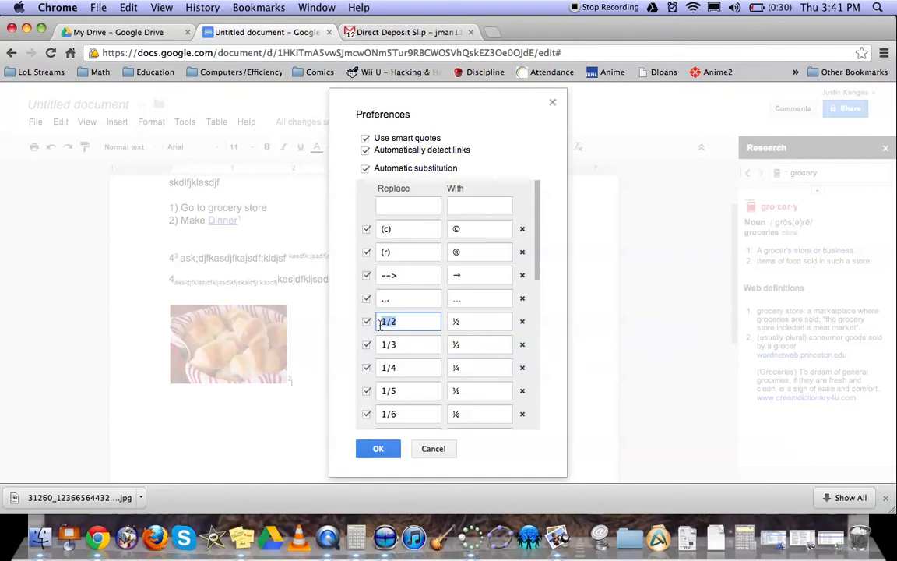
{"action": "left_click", "coordinate": [463, 322]}
{"action": "left_click_drag", "start_coordinate": [463, 324], "coordinate": [456, 325]}
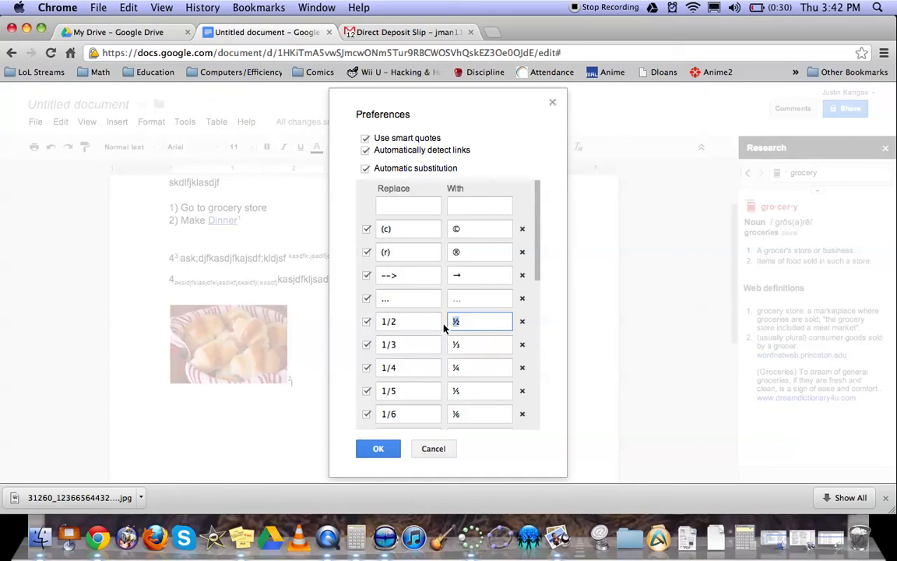
{"action": "scroll", "coordinate": [441, 310], "scroll_direction": "down", "scroll_amount": 1}
{"action": "scroll", "coordinate": [442, 310], "scroll_direction": "down", "scroll_amount": 10}
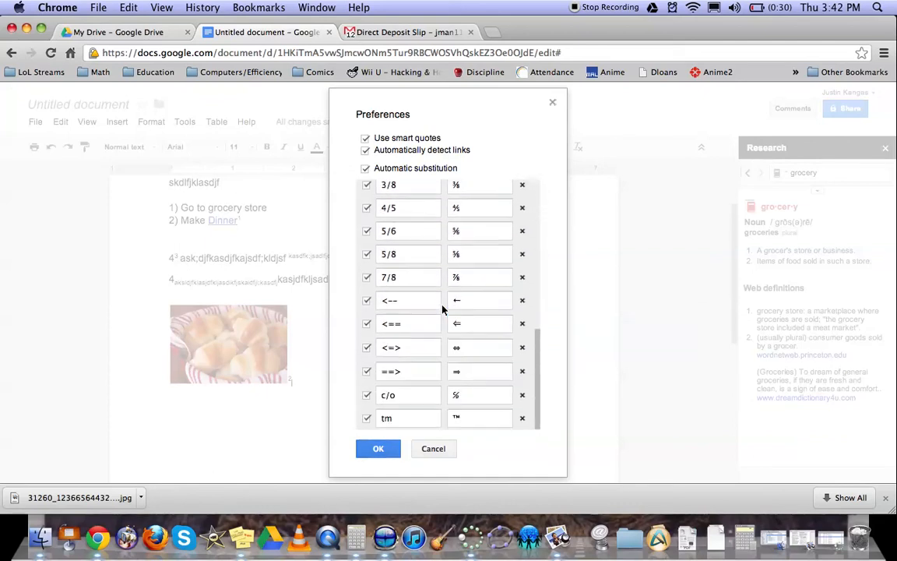
{"action": "scroll", "coordinate": [442, 310], "scroll_direction": "up", "scroll_amount": 15}
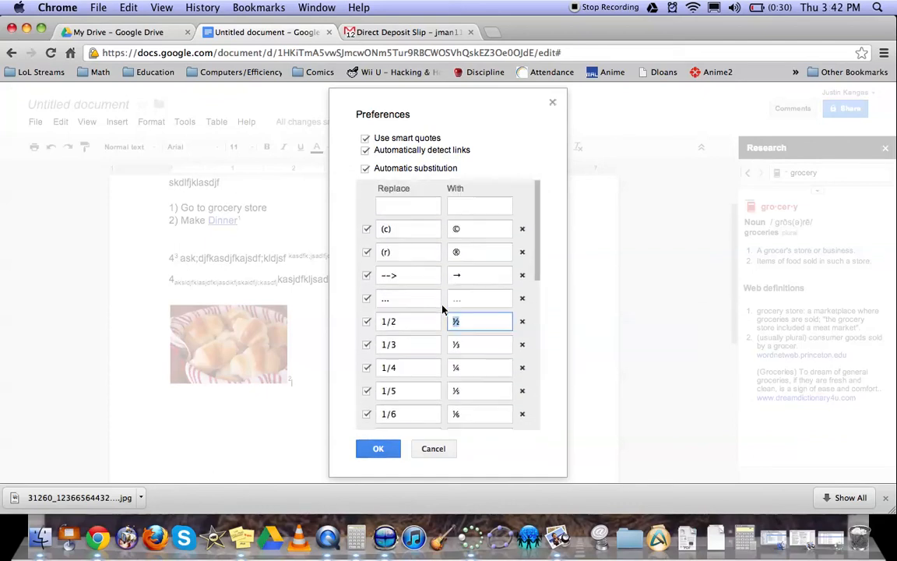
Step: Add an automatic substitution that replaces "teh" with "the" and save the preferences
{"action": "left_click", "coordinate": [412, 206]}
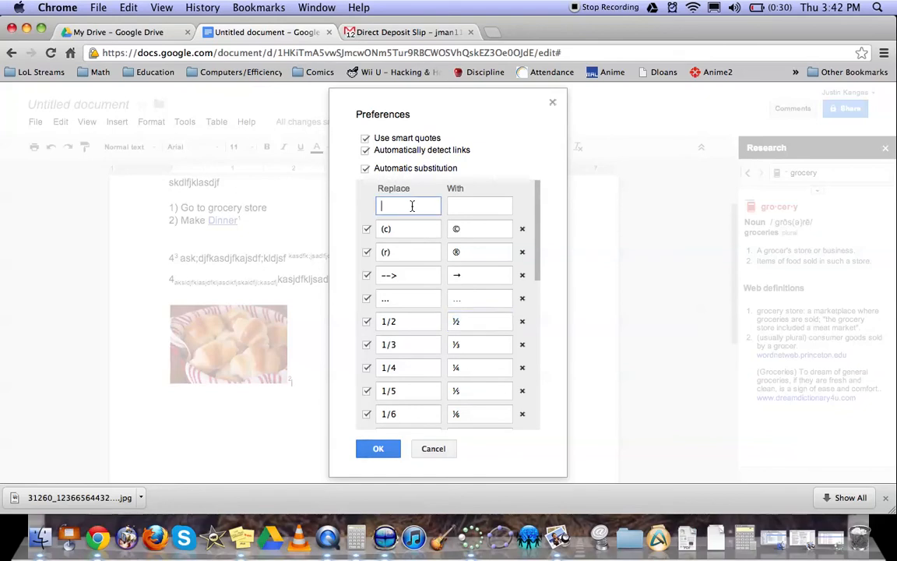
{"action": "type", "text": "teh"}
{"action": "key", "text": "Tab"}
{"action": "type", "text": "the"}
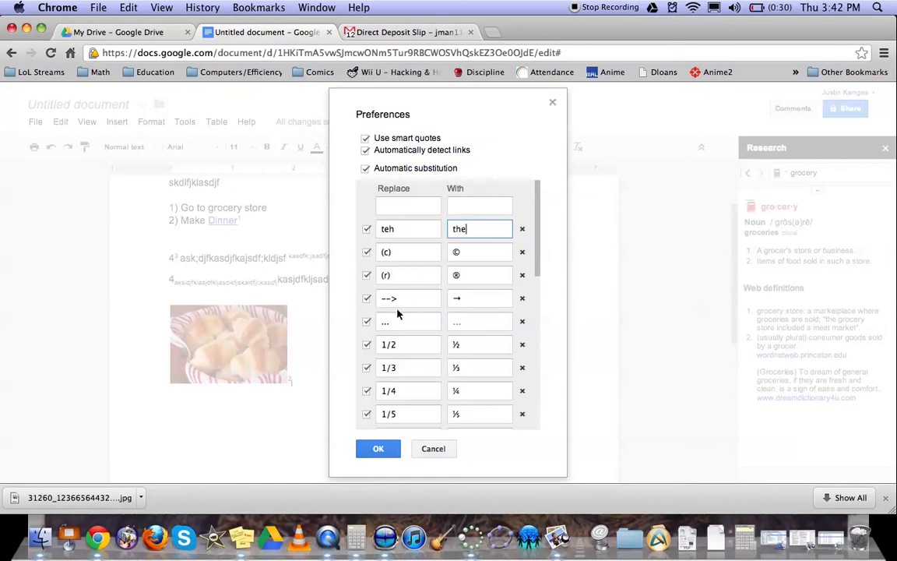
{"action": "left_click", "coordinate": [377, 449]}
Step: Test the new substitution by entering "teh" three lines below the bread rolls picture
{"action": "key", "text": "Return"}
{"action": "key", "text": "Return"}
{"action": "key", "text": "Return"}
{"action": "type", "text": "teh"}
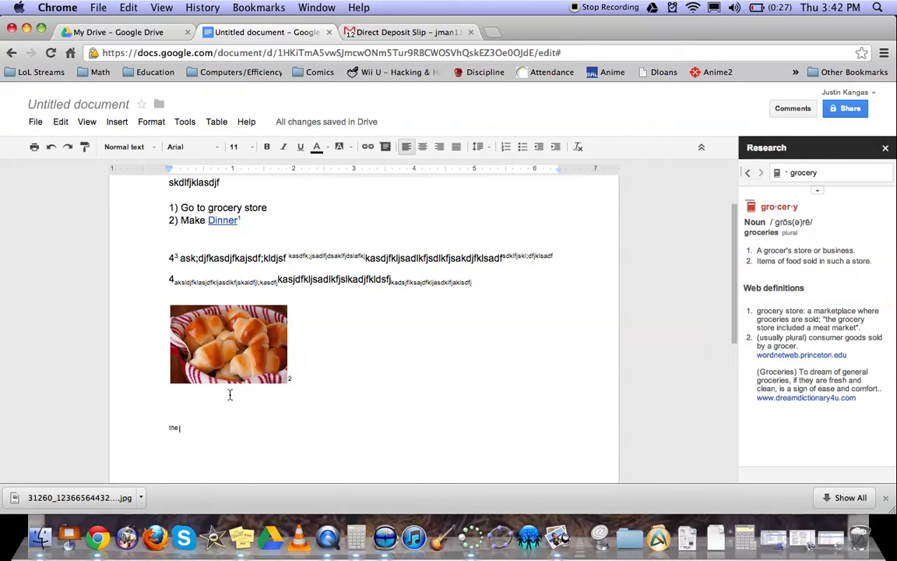
Step: Revisit the blank entry in the automatic substitution preferences, switch the 1/2 substitution off and back on, and accept the preferences
{"action": "left_click", "coordinate": [177, 125]}
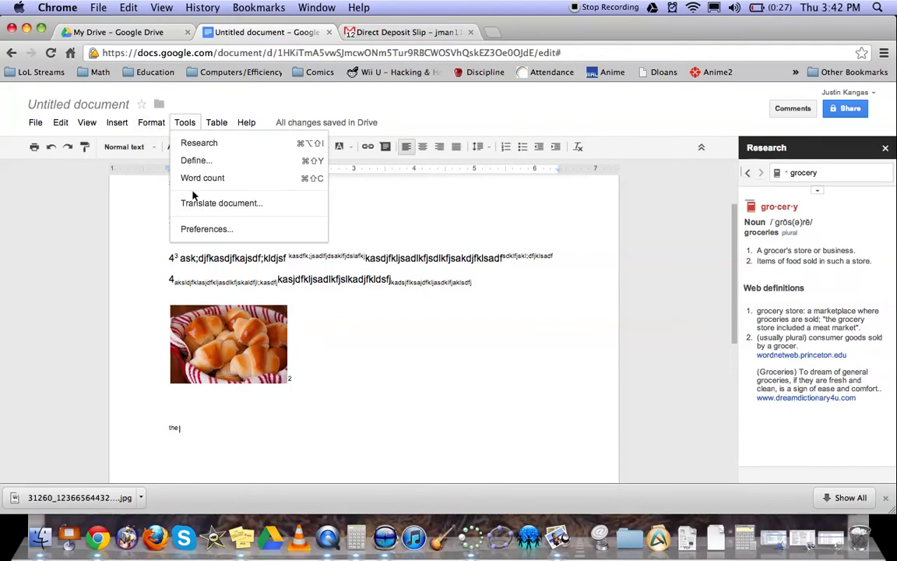
{"action": "left_click", "coordinate": [196, 229]}
{"action": "left_click", "coordinate": [405, 204]}
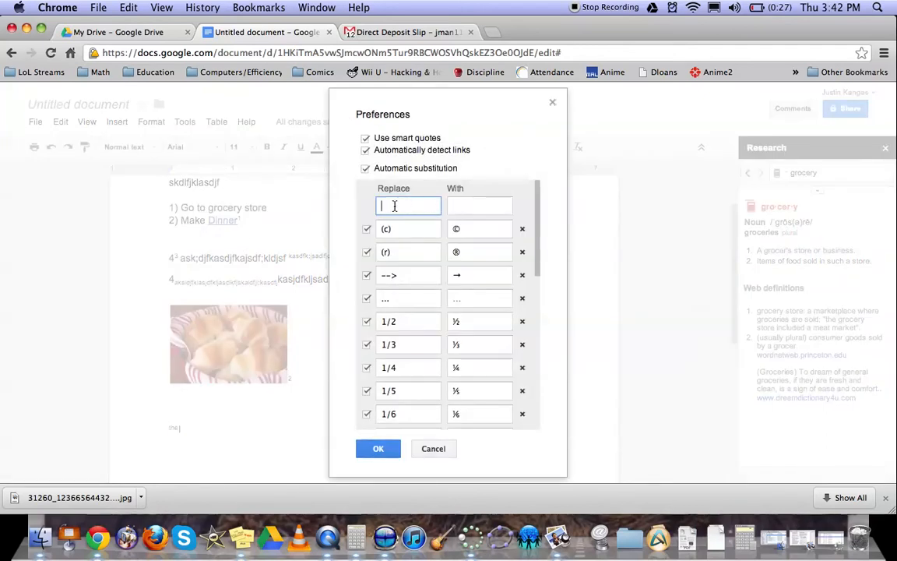
{"action": "left_click", "coordinate": [458, 205]}
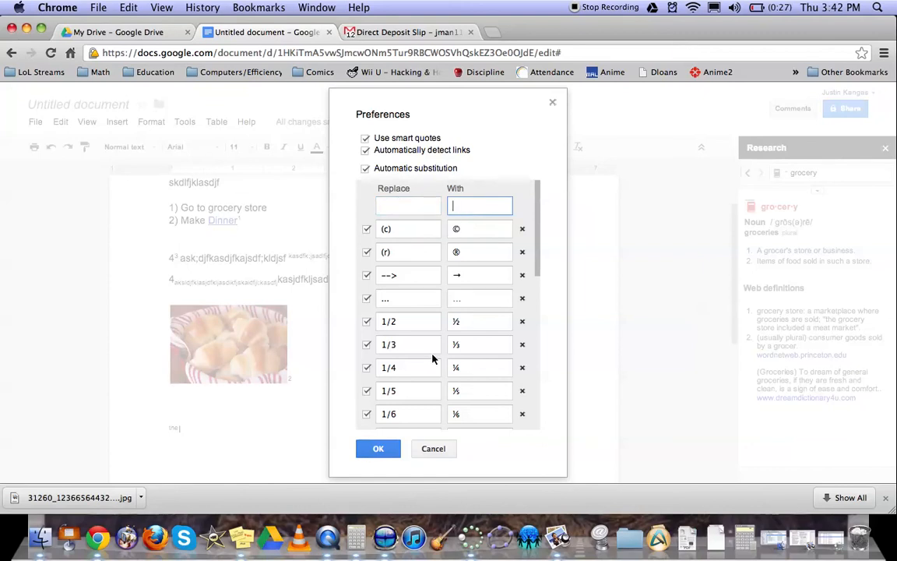
{"action": "left_click", "coordinate": [378, 449]}
{"action": "left_click", "coordinate": [366, 322]}
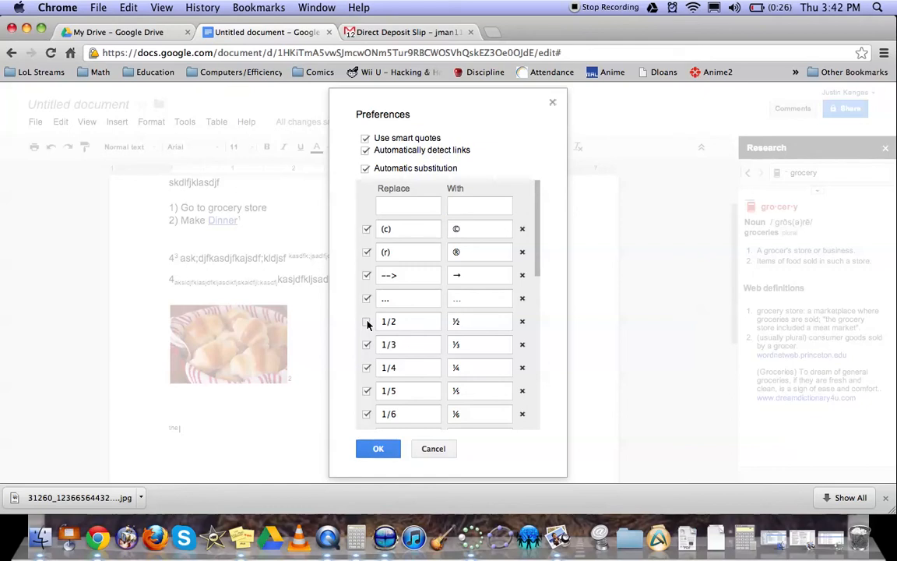
{"action": "left_click", "coordinate": [366, 321]}
{"action": "left_click", "coordinate": [380, 452]}
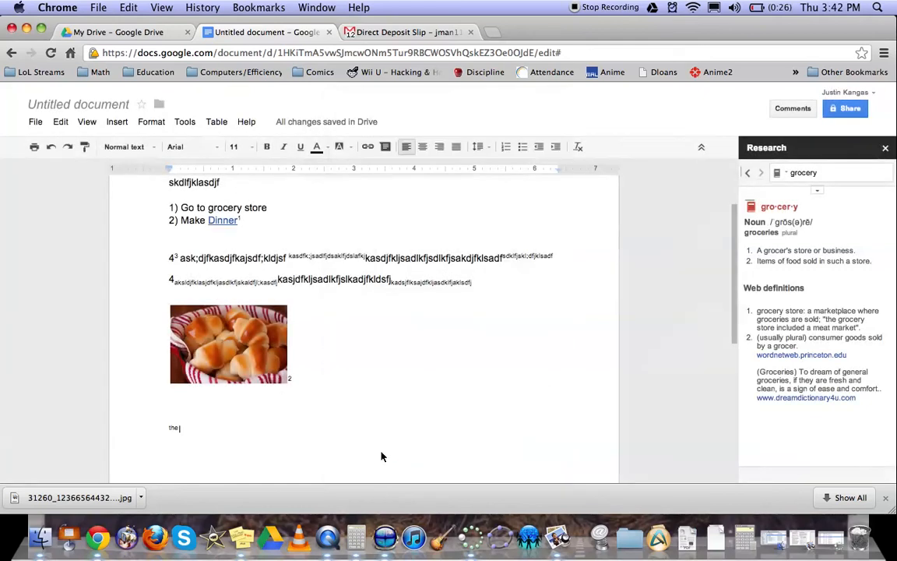